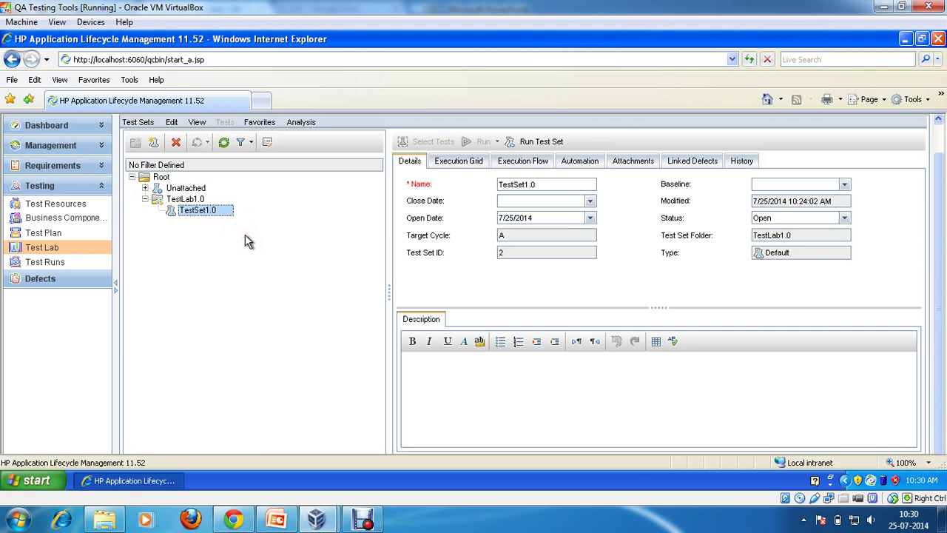
# Step: Show TestSet1.0's Execution Grid under TestLab1.0, which holds no tests yet
pyautogui.click(464, 165)
pyautogui.click(464, 162)
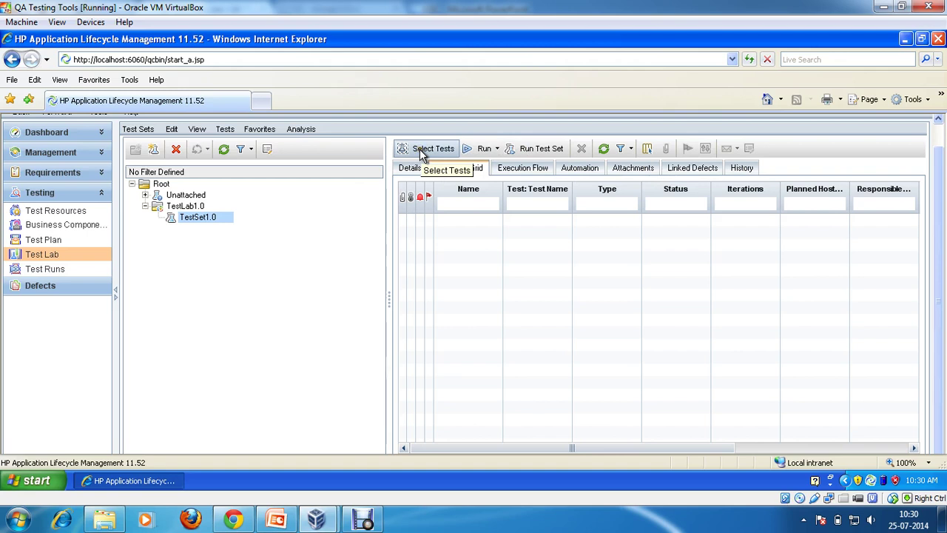
# Step: Add 'Login Successful with correct Information' and 'Login Unsuccessful with incorrect password' from TestPlan1.0 to TestSet1.0
pyautogui.click(422, 151)
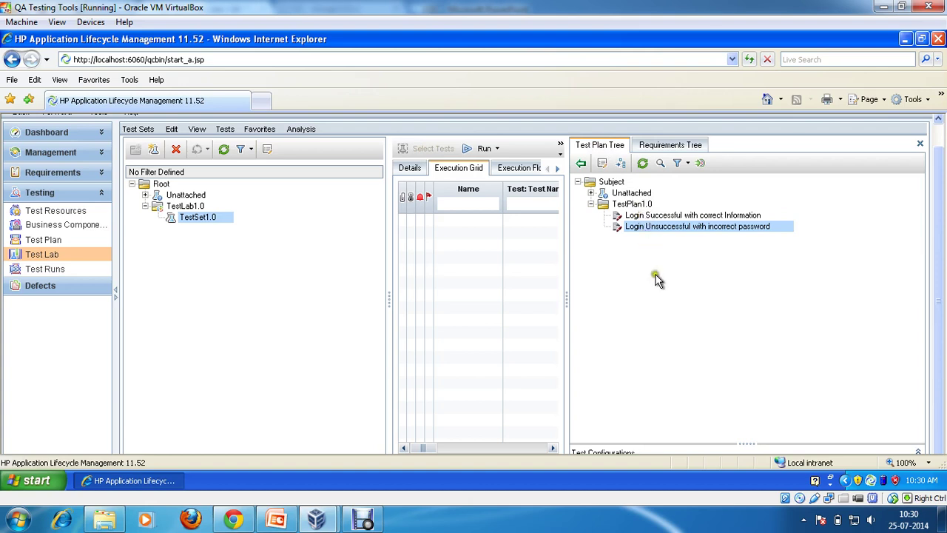
pyautogui.click(655, 214)
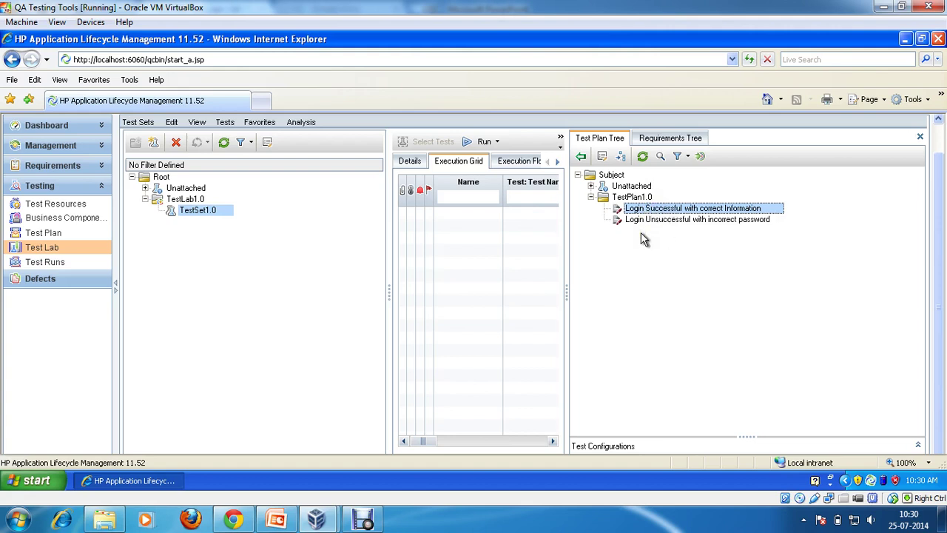
pyautogui.click(582, 158)
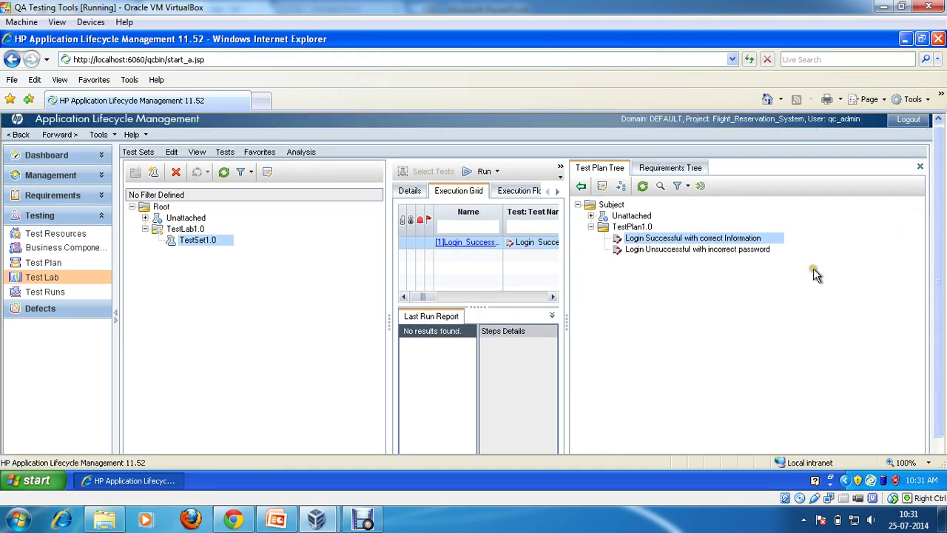
pyautogui.click(694, 220)
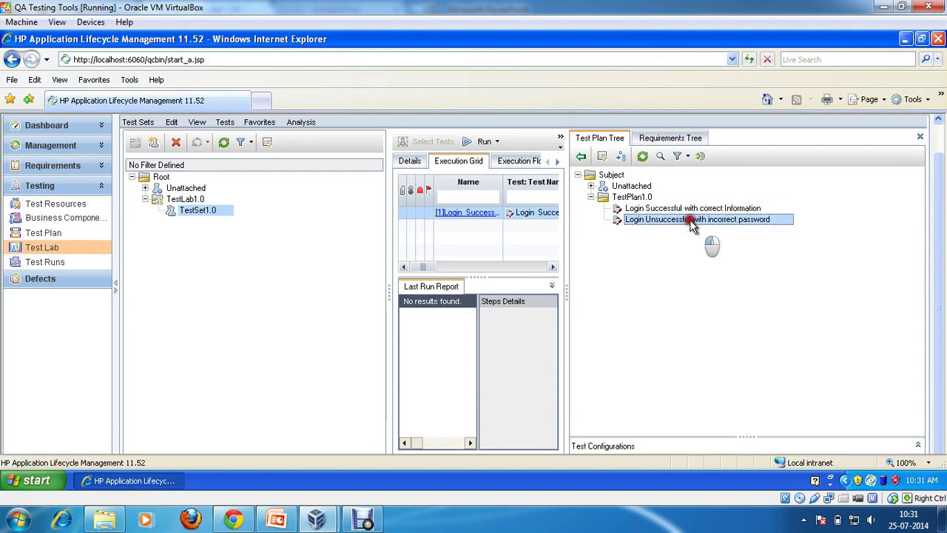
pyautogui.click(581, 157)
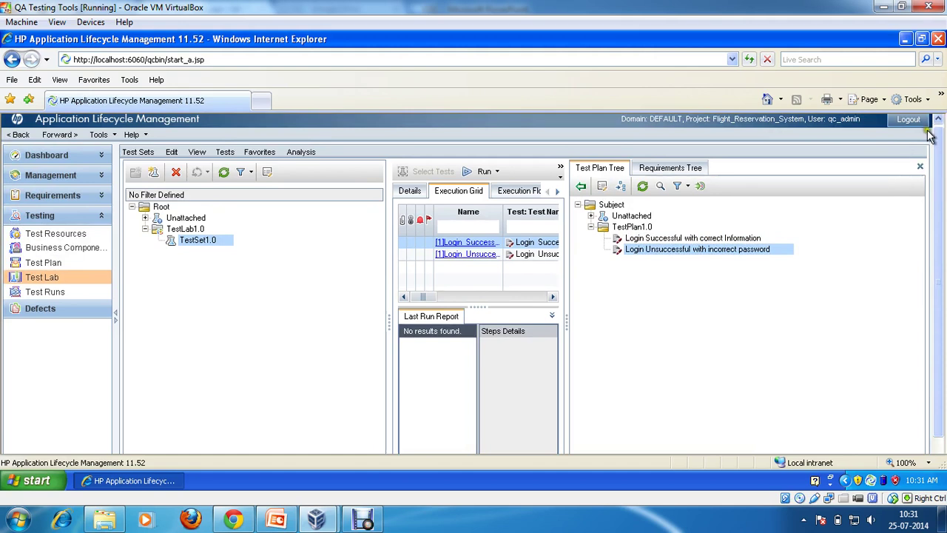
# Step: Hide the Test Plan Tree, select the successful-login test and show its Run options
pyautogui.click(920, 166)
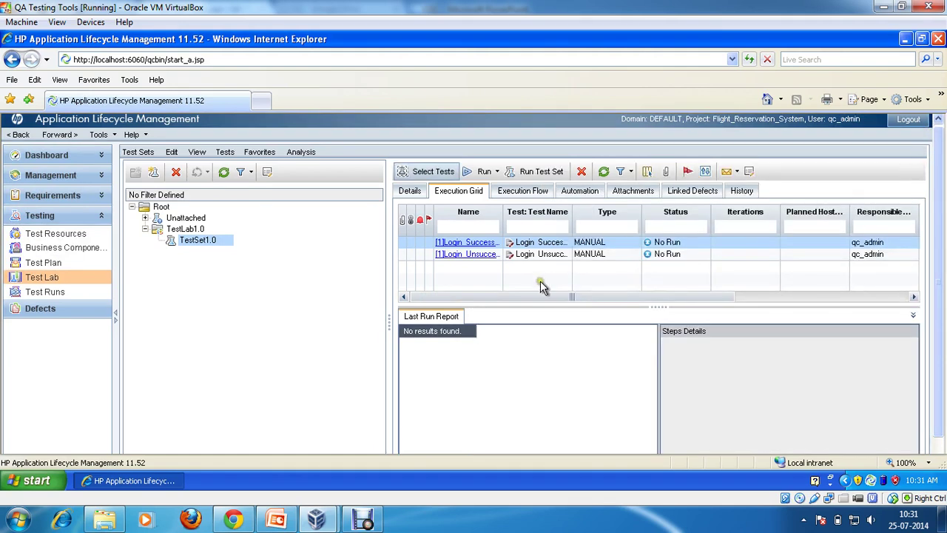
pyautogui.click(536, 255)
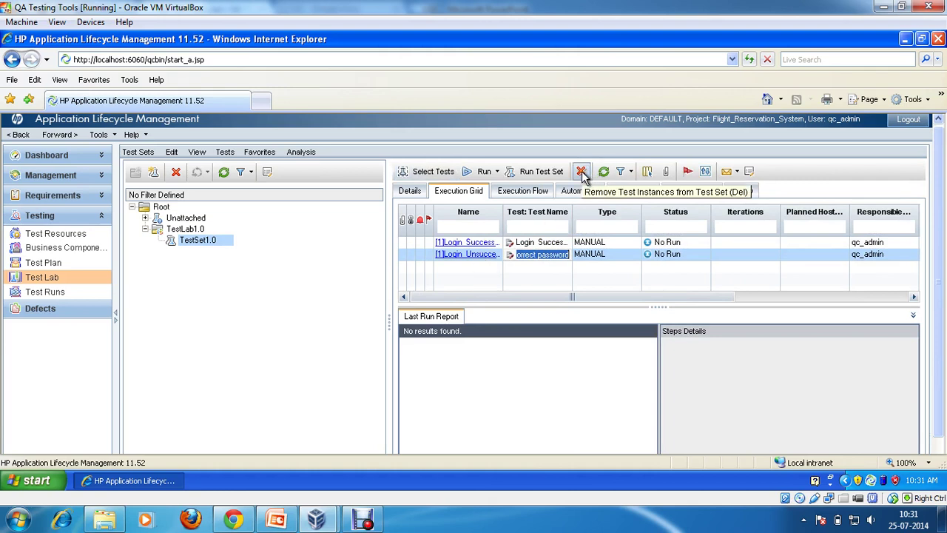
pyautogui.click(458, 269)
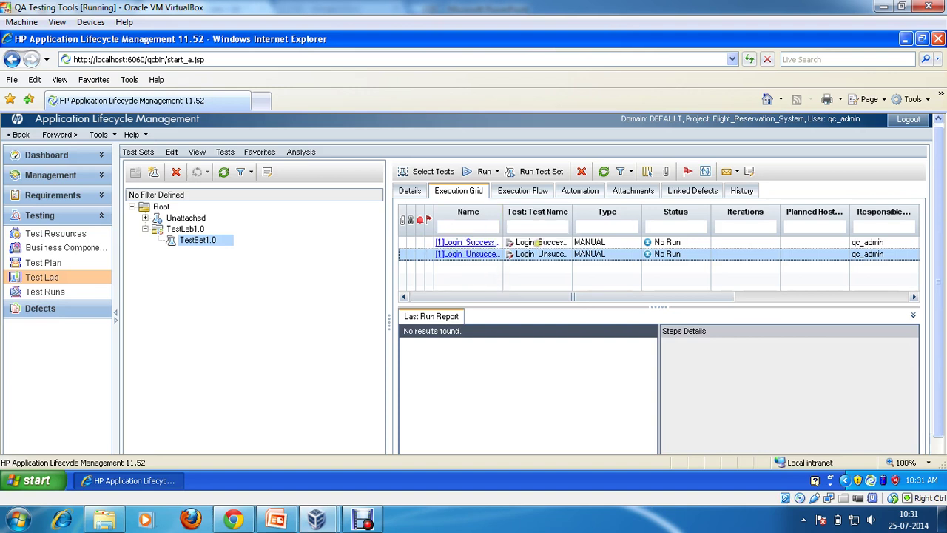
pyautogui.click(536, 244)
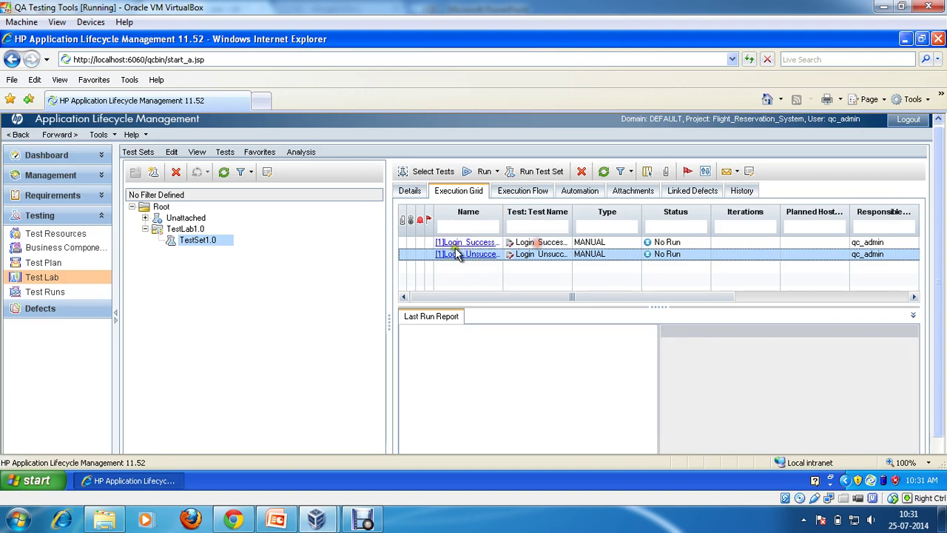
pyautogui.click(492, 286)
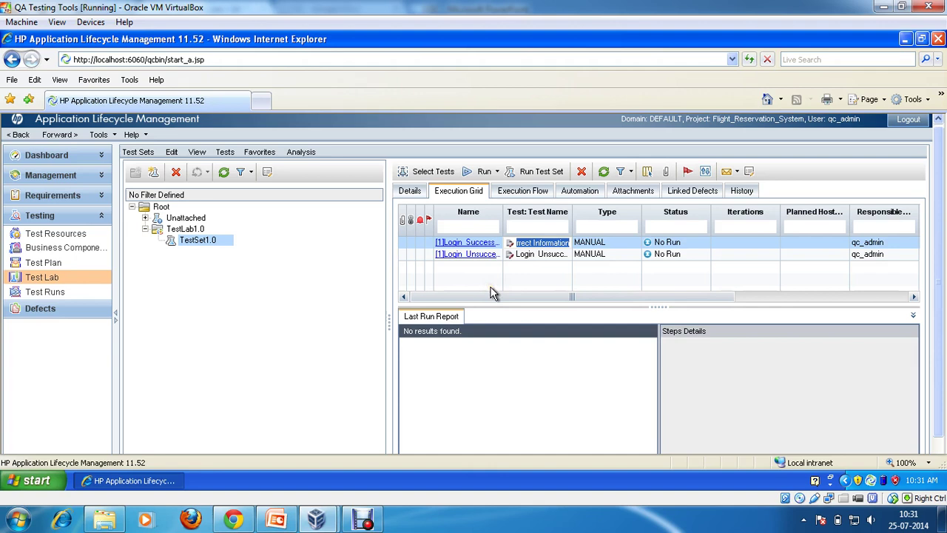
pyautogui.click(497, 172)
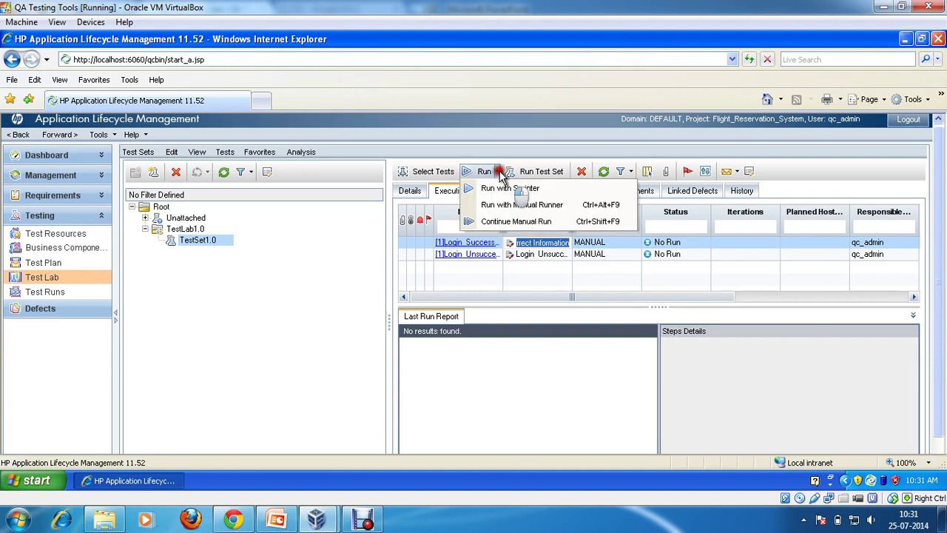
# Step: Run the successful-login test with Manual Runner, beginning its five No Run steps
pyautogui.click(510, 208)
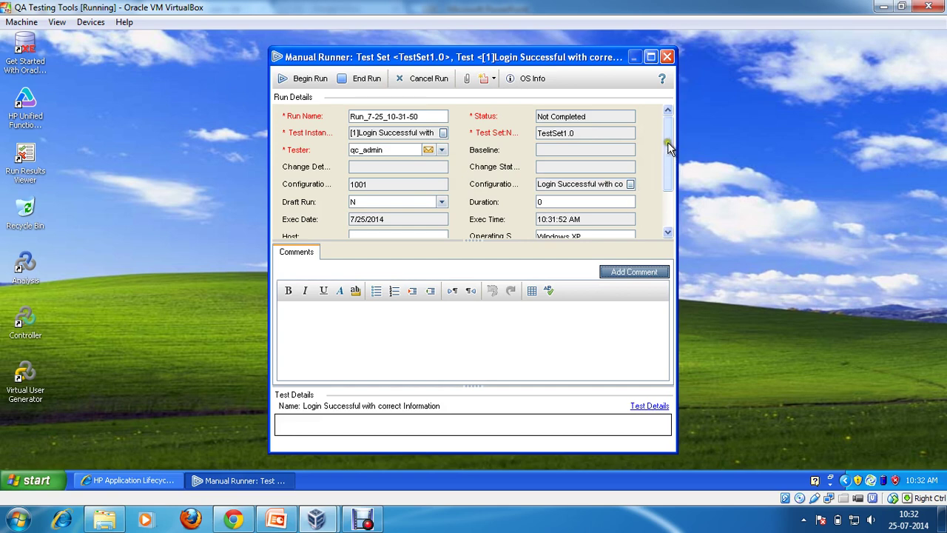
pyautogui.moveTo(668, 144)
pyautogui.mouseDown()
pyautogui.moveTo(671, 202)
pyautogui.moveTo(667, 128)
pyautogui.mouseUp()
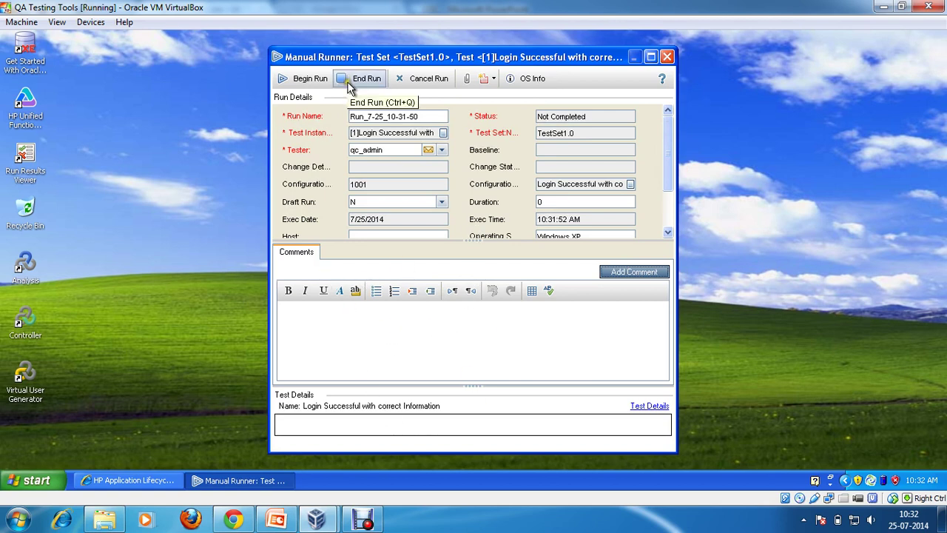
pyautogui.click(299, 80)
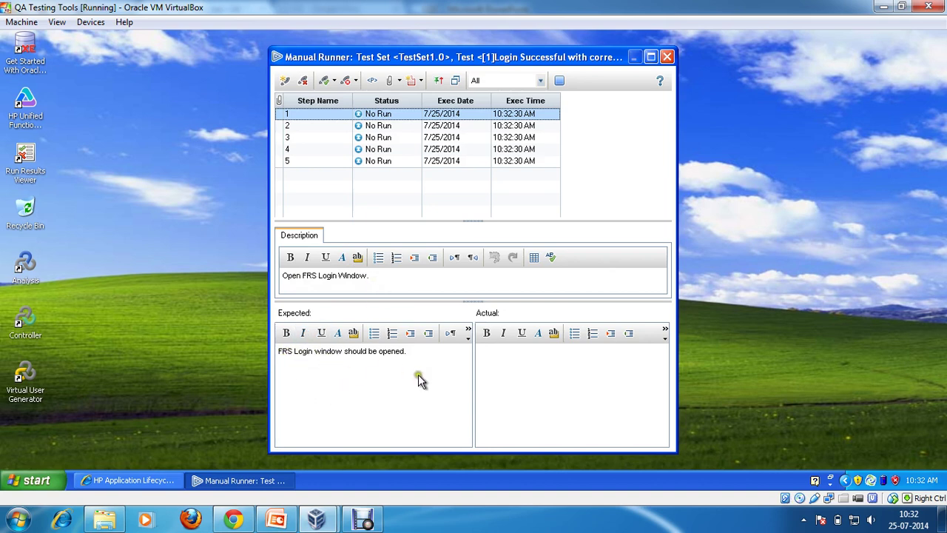
# Step: Launch the Flight GUI sample application and place its login window beside the runner
pyautogui.click(37, 482)
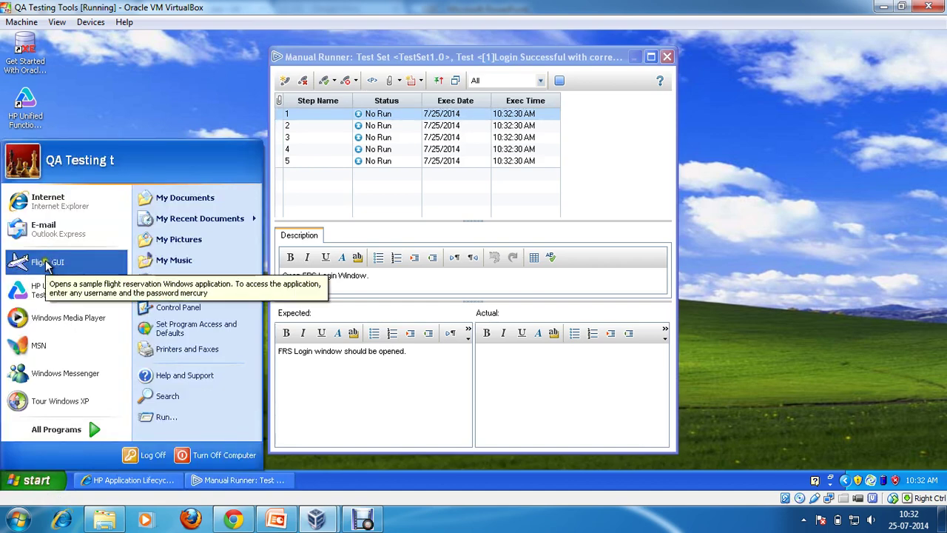
pyautogui.click(44, 260)
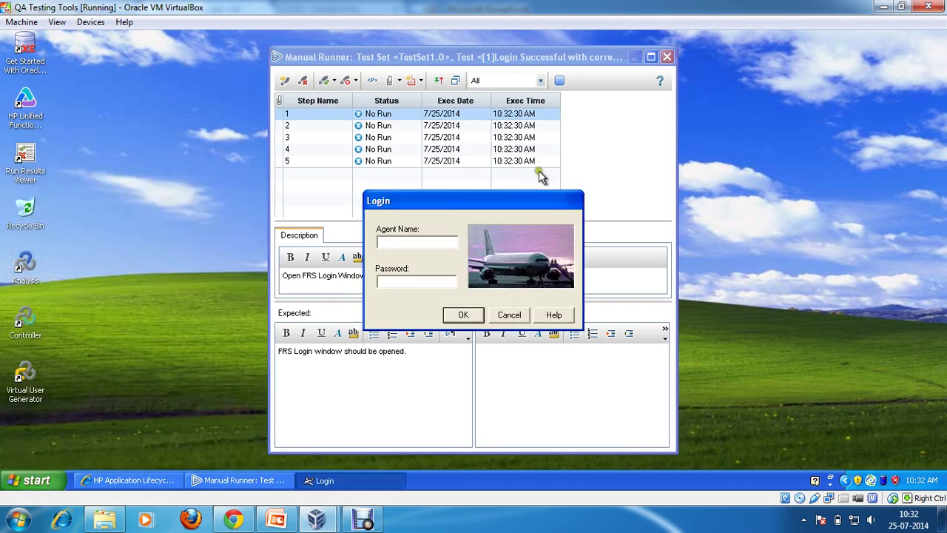
pyautogui.moveTo(507, 201); pyautogui.dragTo(735, 166)
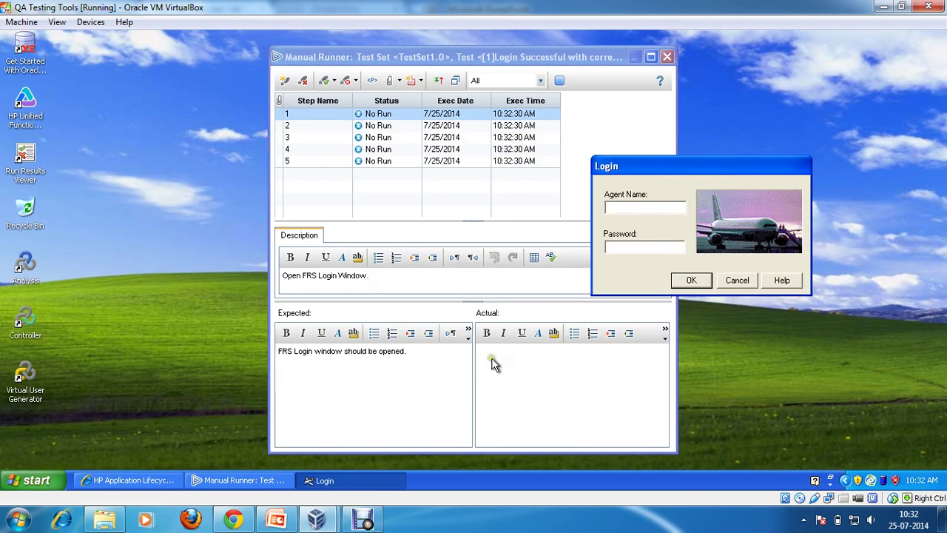
# Step: Record step 1's actual result as 'FRS Login window is opened.'
pyautogui.click(515, 360)
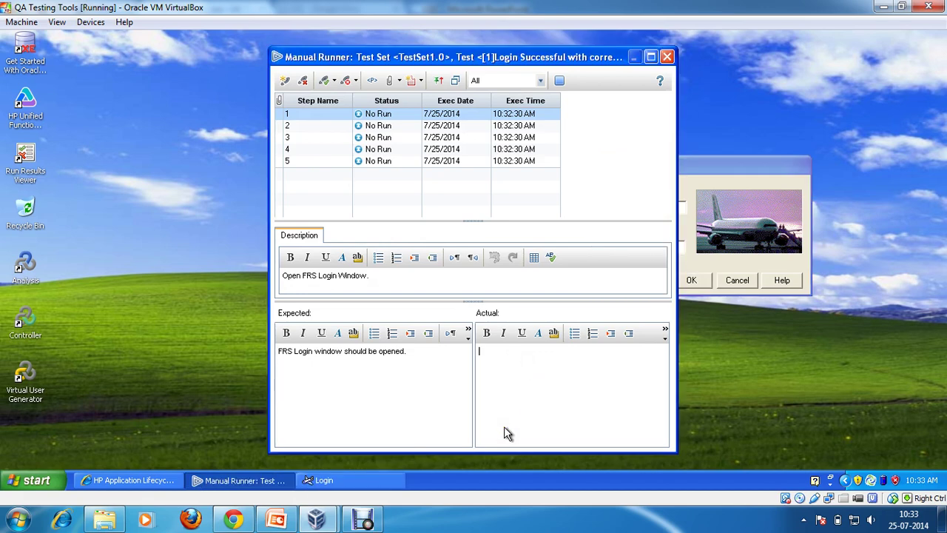
pyautogui.write('FRS L')
pyautogui.write('ogin window is opened.')
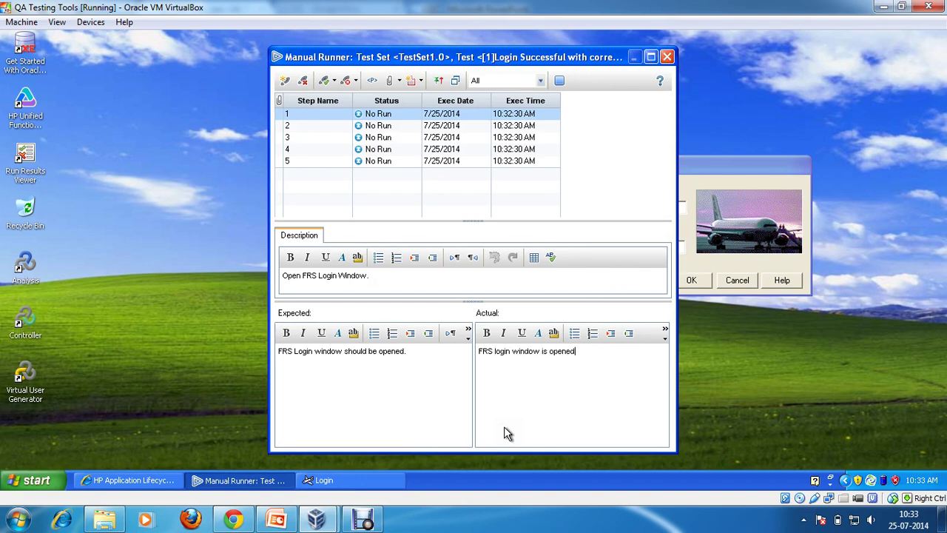
pyautogui.click(745, 180)
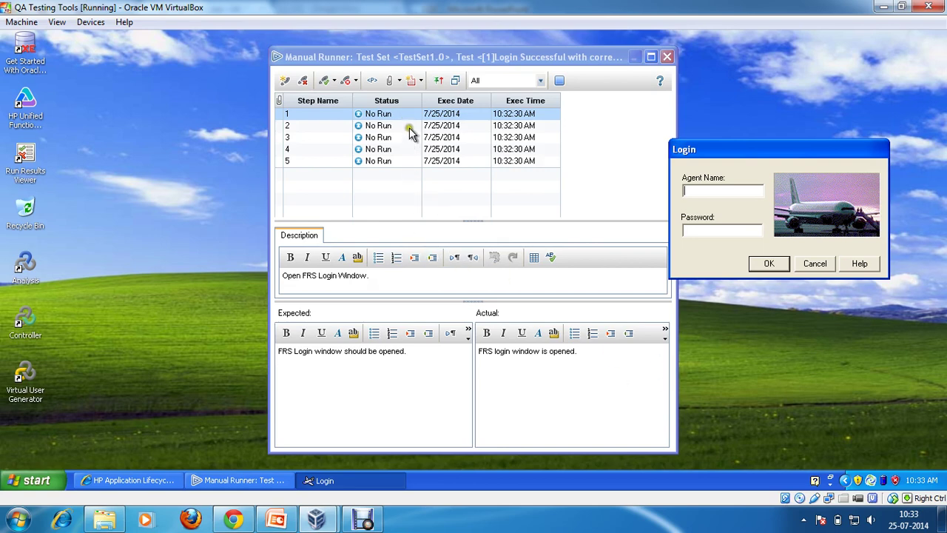
# Step: For step 2, enter agent name 'qatraining' and record 'Agent Name is entered.'
pyautogui.click(325, 128)
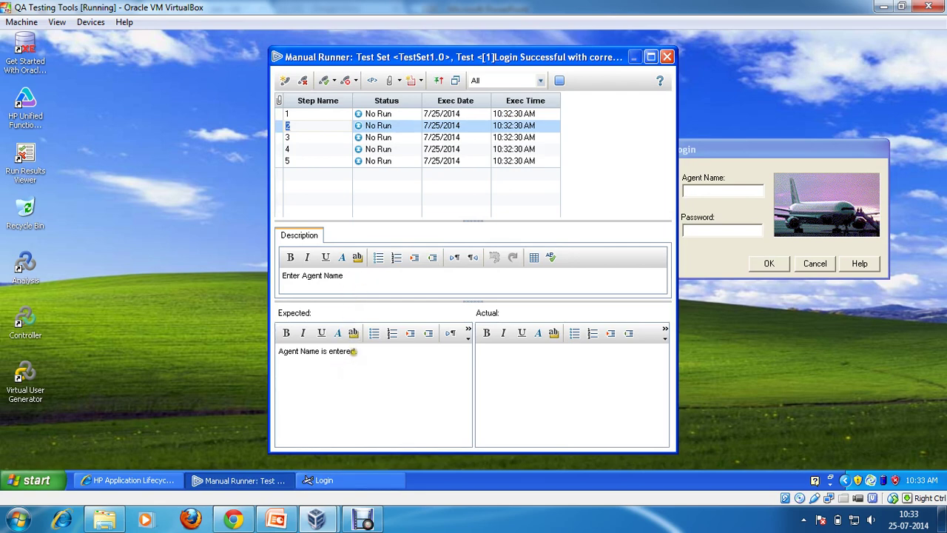
pyautogui.click(783, 150)
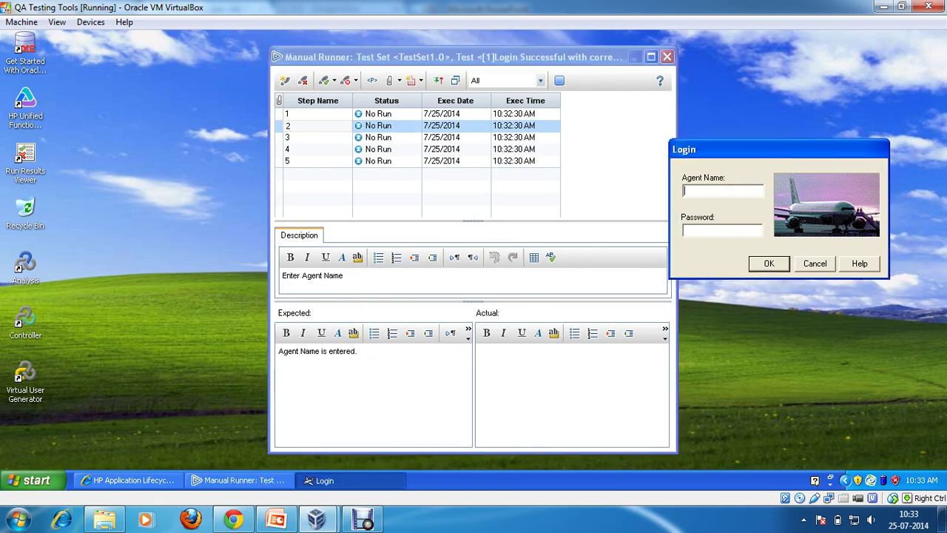
pyautogui.write('qatraining')
pyautogui.click(553, 372)
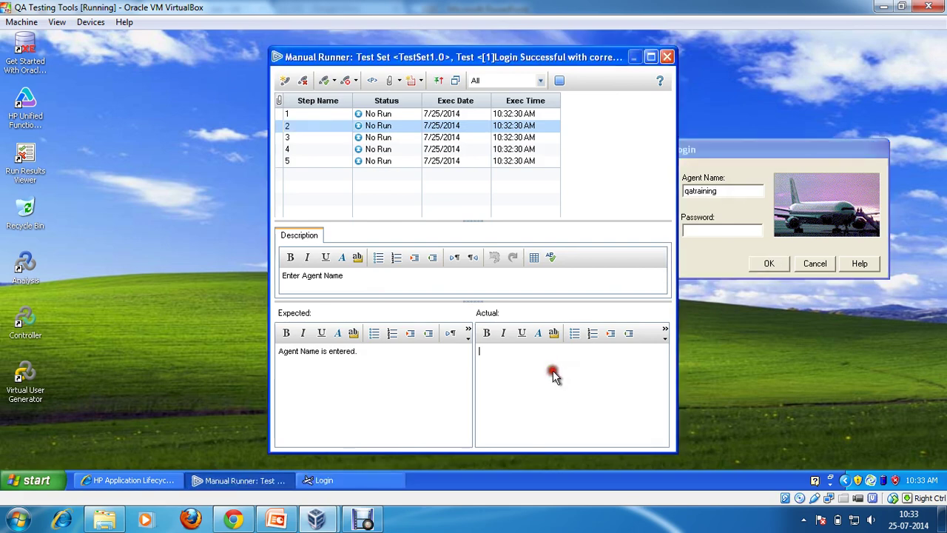
pyautogui.write('Agent Name is entered.')
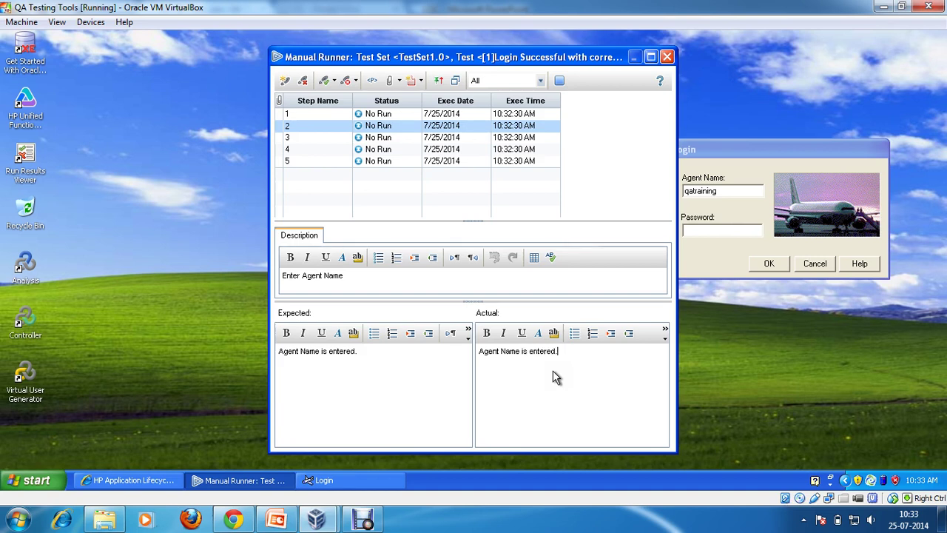
# Step: Move to step 3 and focus the flight Login password field
pyautogui.click(305, 137)
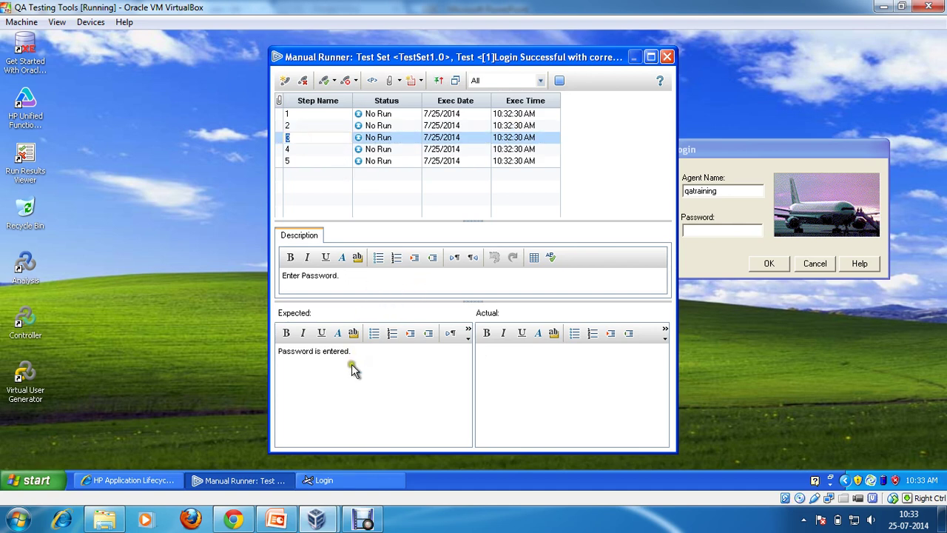
pyautogui.click(781, 152)
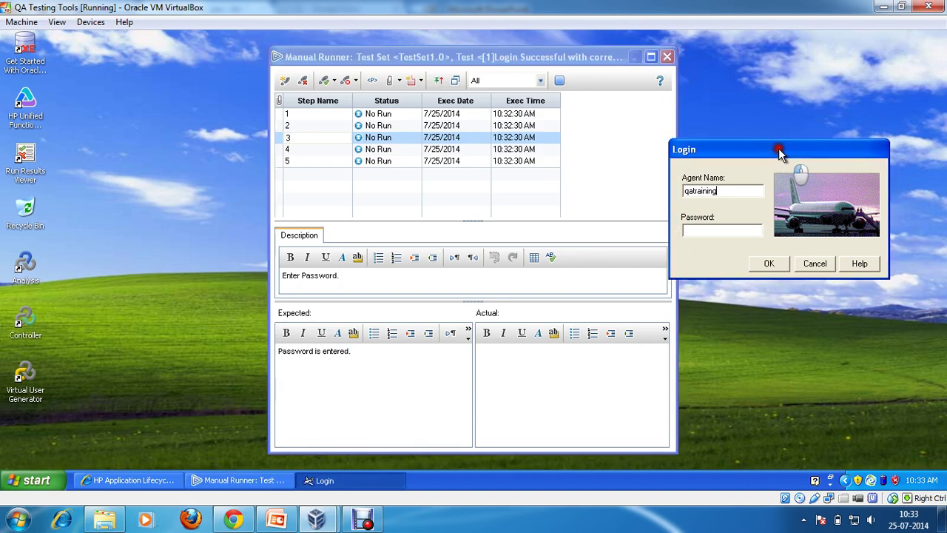
pyautogui.click(715, 228)
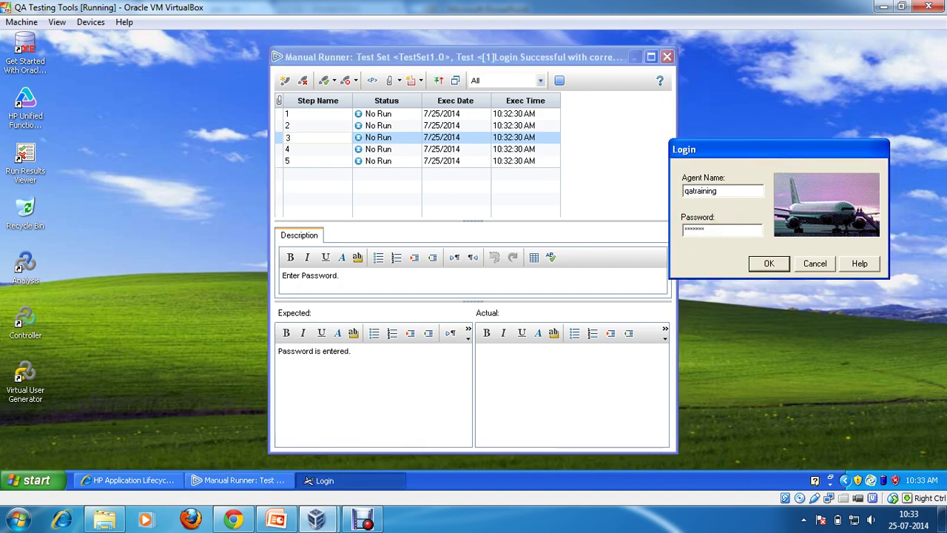
# Step: Record step 3's actual result as 'Password is entered.'
pyautogui.click(508, 354)
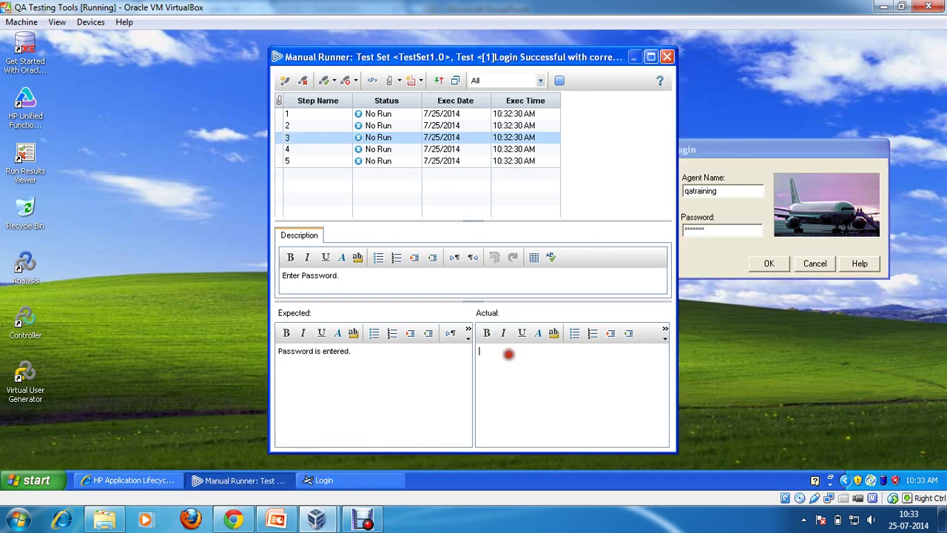
pyautogui.write('Passweor')
pyautogui.press('BackSpace')
pyautogui.press('BackSpace')
pyautogui.press('BackSpace')
pyautogui.write('ord is entered.')
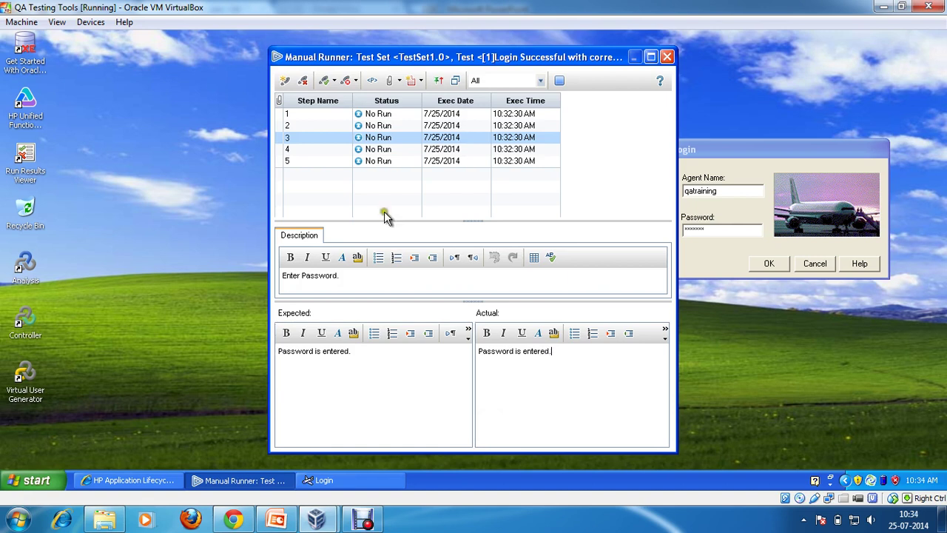
# Step: For step 4, submit the flight login and move the Flight Reservation window aside
pyautogui.click(328, 149)
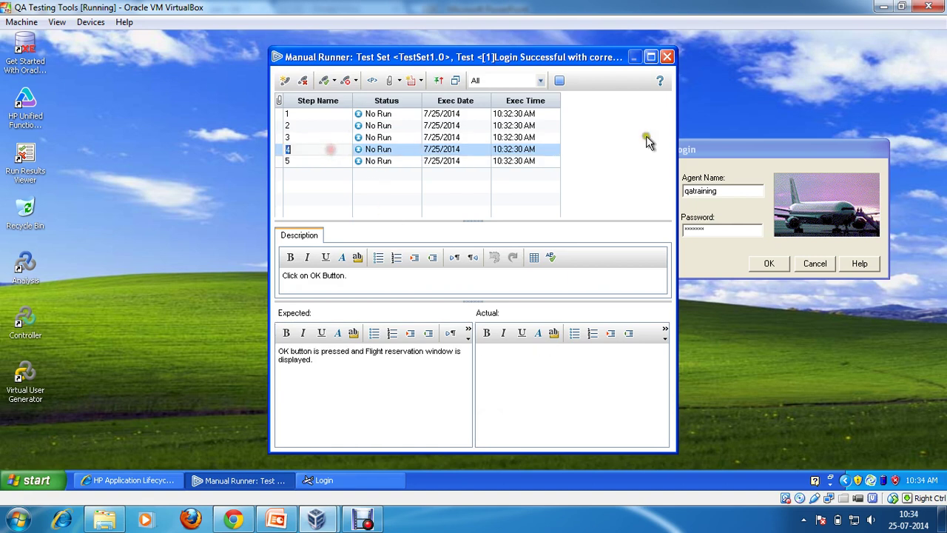
pyautogui.click(751, 151)
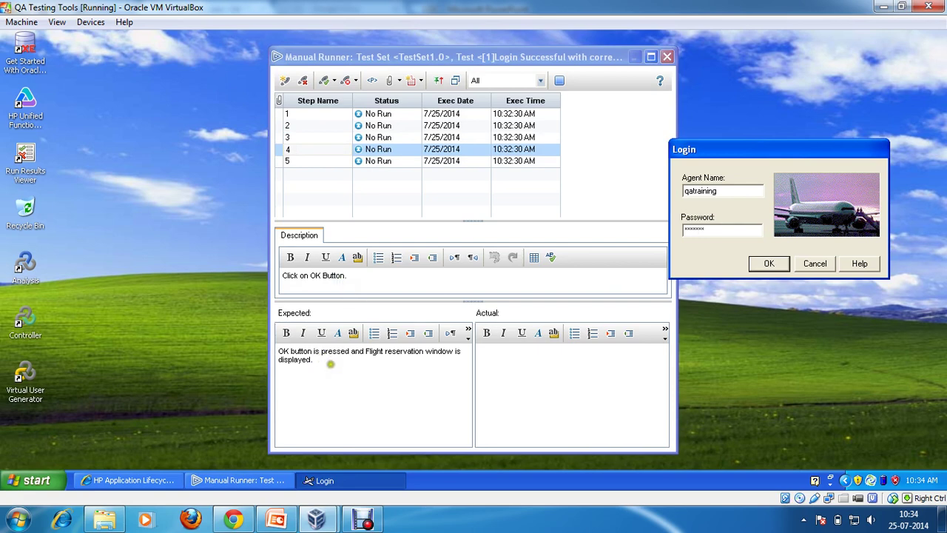
pyautogui.click(771, 264)
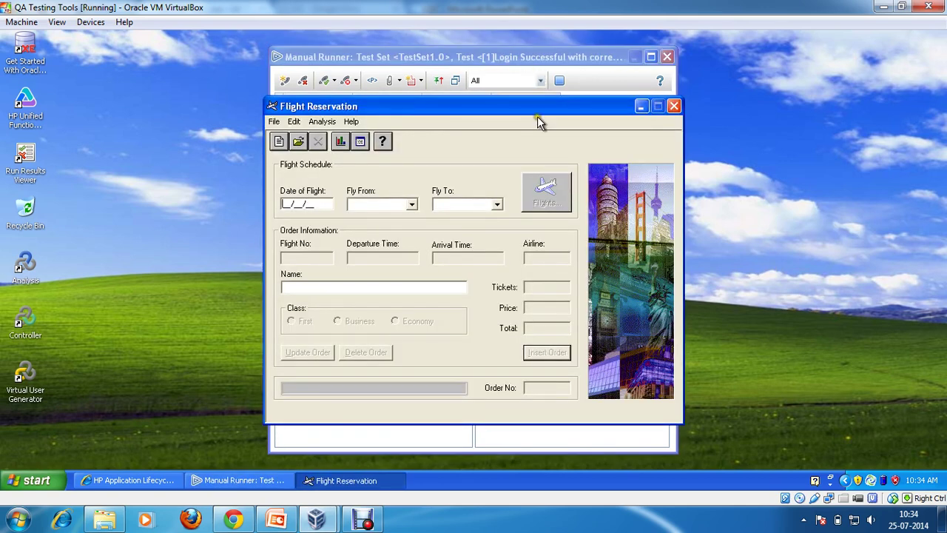
pyautogui.moveTo(539, 100); pyautogui.dragTo(733, 59)
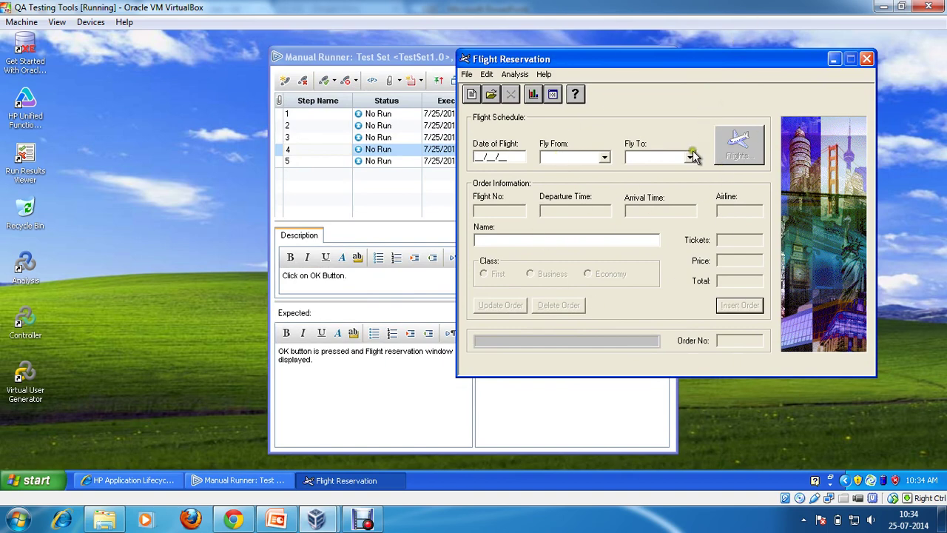
pyautogui.moveTo(664, 61); pyautogui.dragTo(783, 24)
# Step: Record step 4's actual result as 'OK button pressed, able to see FRS'
pyautogui.click(503, 366)
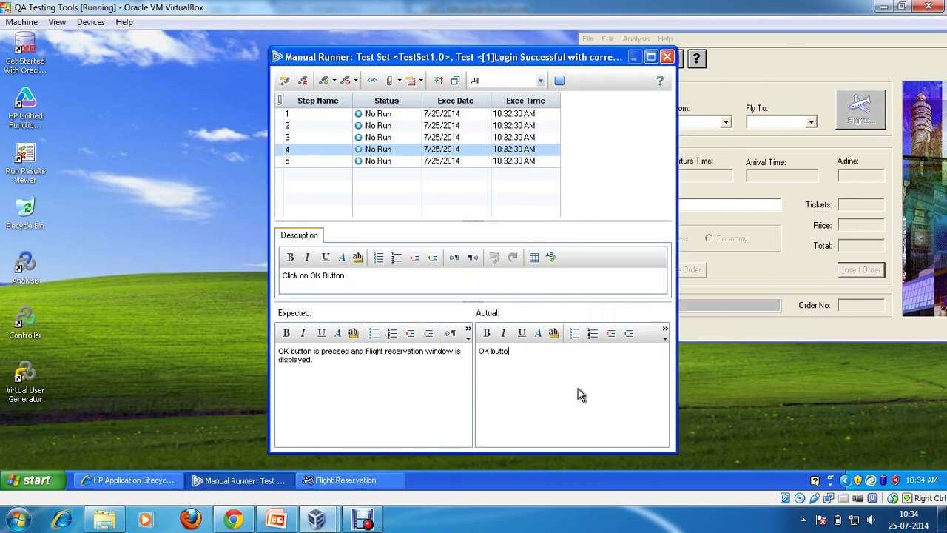
pyautogui.write('OK button press')
pyautogui.press('BackSpace')
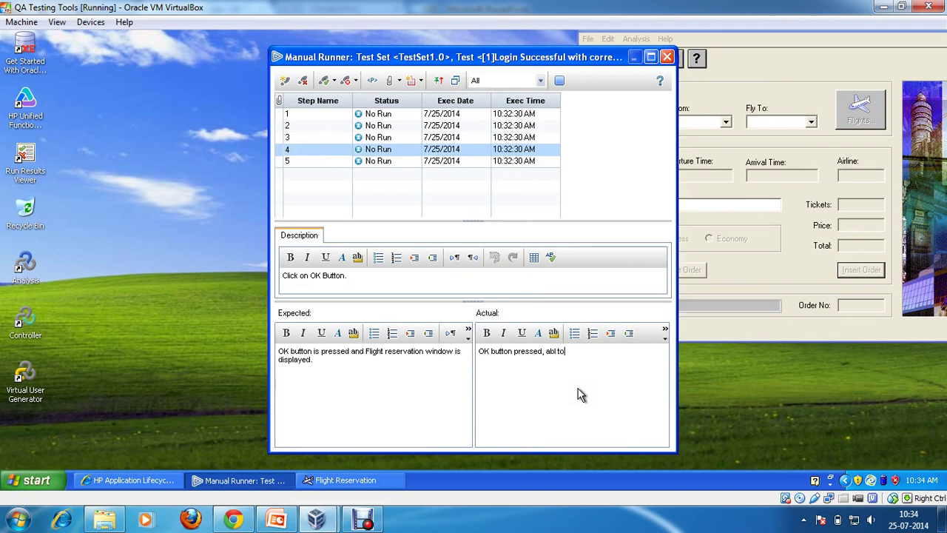
pyautogui.write(', able to see FRS window.')
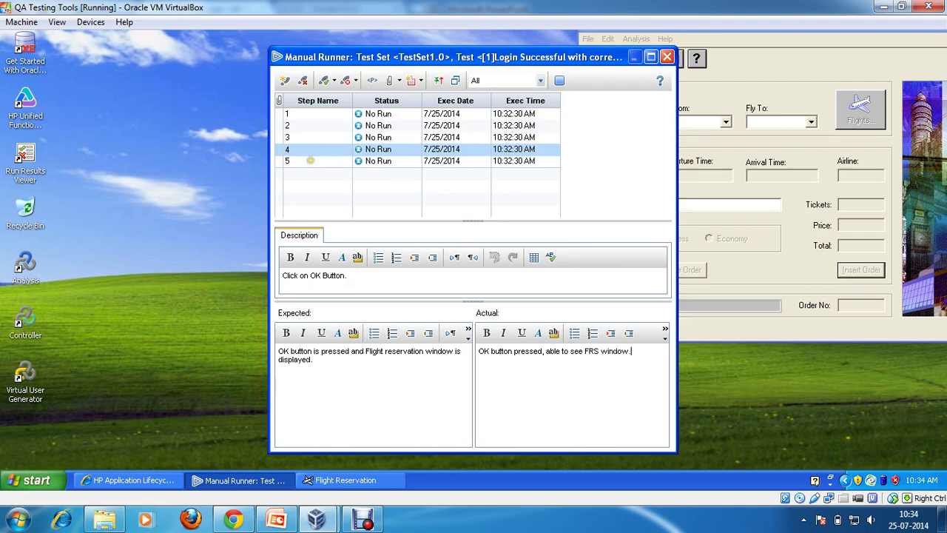
# Step: For step 5, close the Flight Reservation application
pyautogui.click(311, 161)
pyautogui.moveTo(502, 62); pyautogui.dragTo(381, 54)
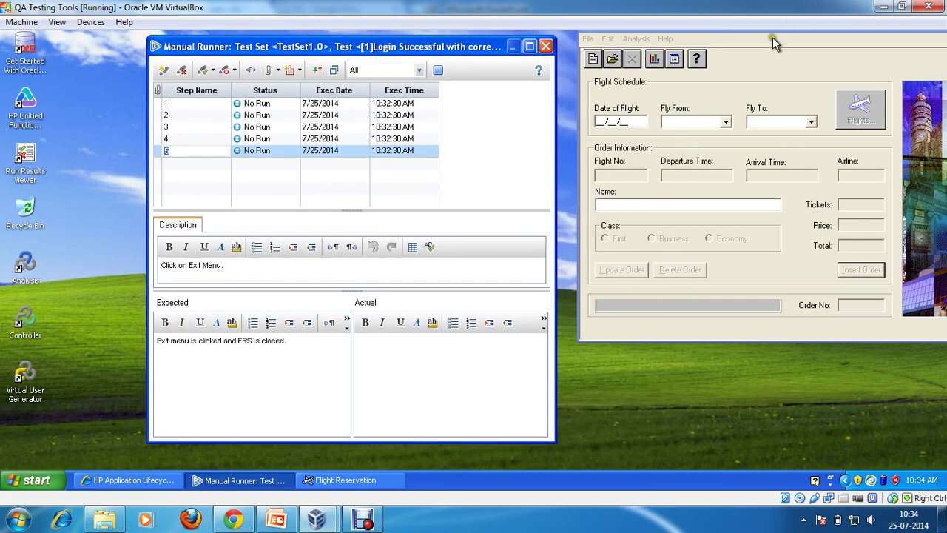
pyautogui.click(770, 104)
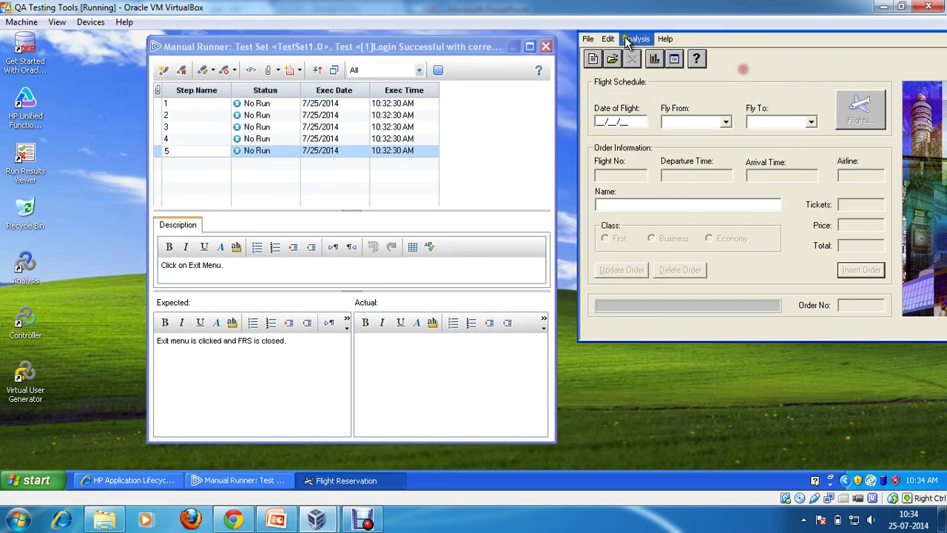
pyautogui.moveTo(696, 37); pyautogui.dragTo(682, 89)
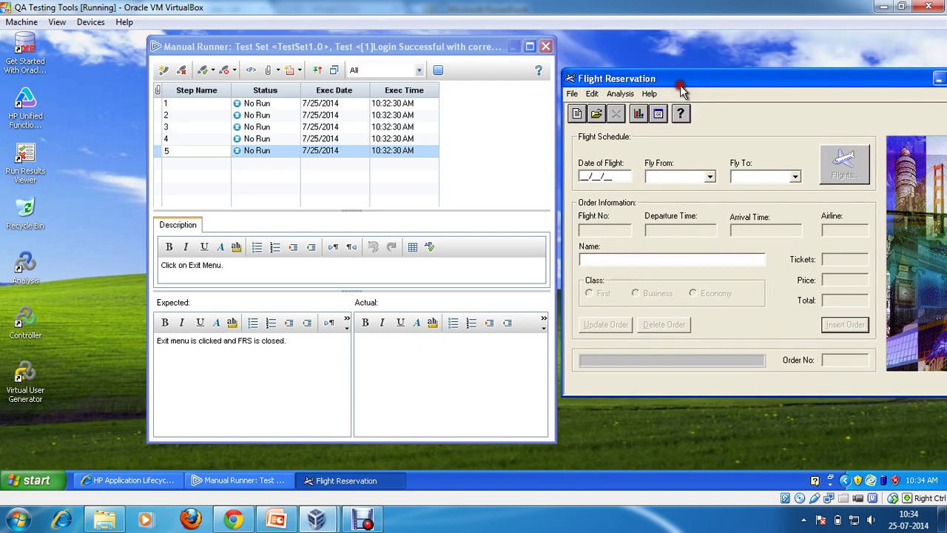
pyautogui.moveTo(846, 82); pyautogui.dragTo(810, 87)
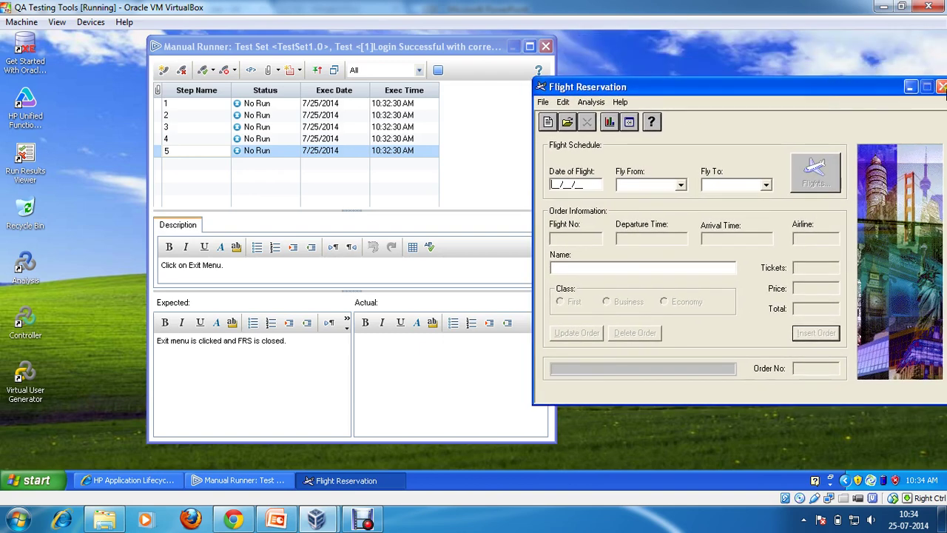
pyautogui.click(940, 87)
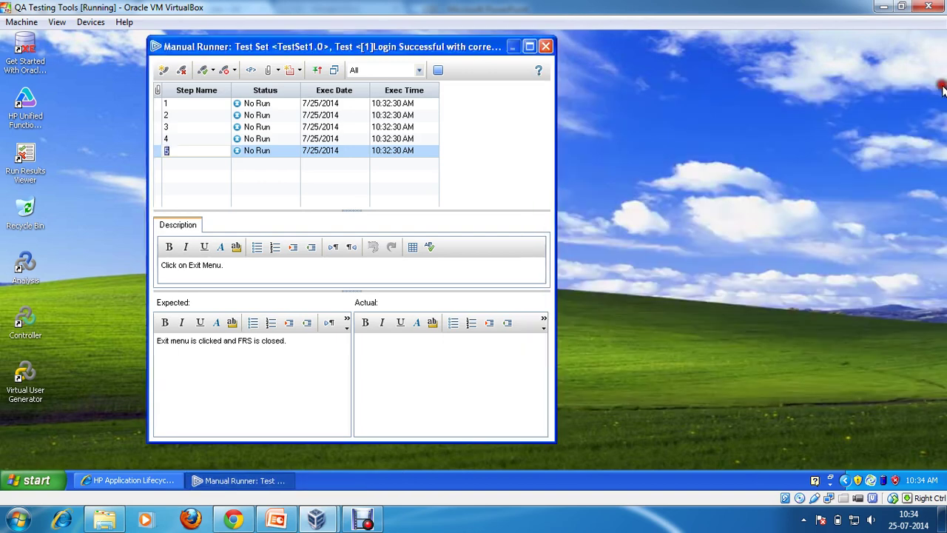
# Step: Record step 5's actual result as 'FRS is closed.' and end the manual run
pyautogui.click(437, 373)
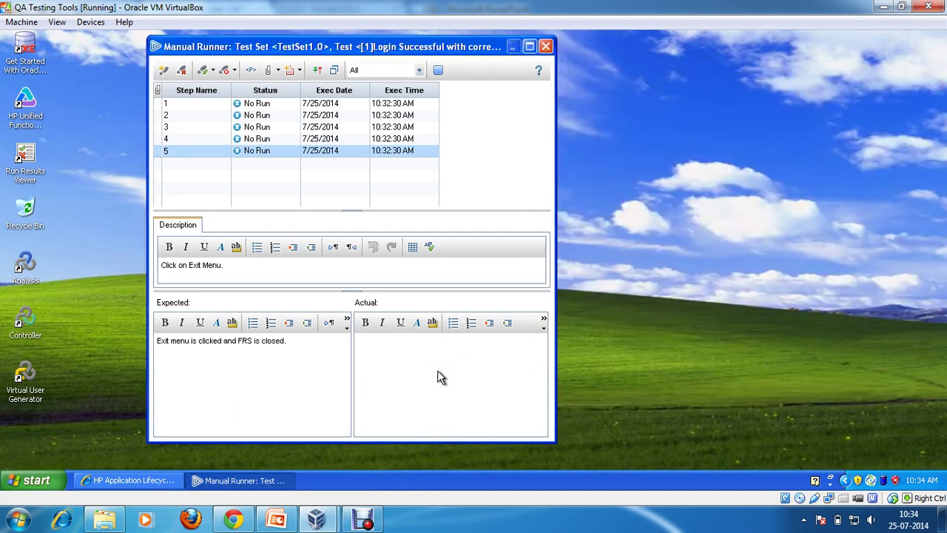
pyautogui.write('GFRS')
pyautogui.press('BackSpace')
pyautogui.press('BackSpace')
pyautogui.press('BackSpace')
pyautogui.press('BackSpace')
pyautogui.press('BackSpace')
pyautogui.write('FRS is closed.')
pyautogui.click(437, 71)
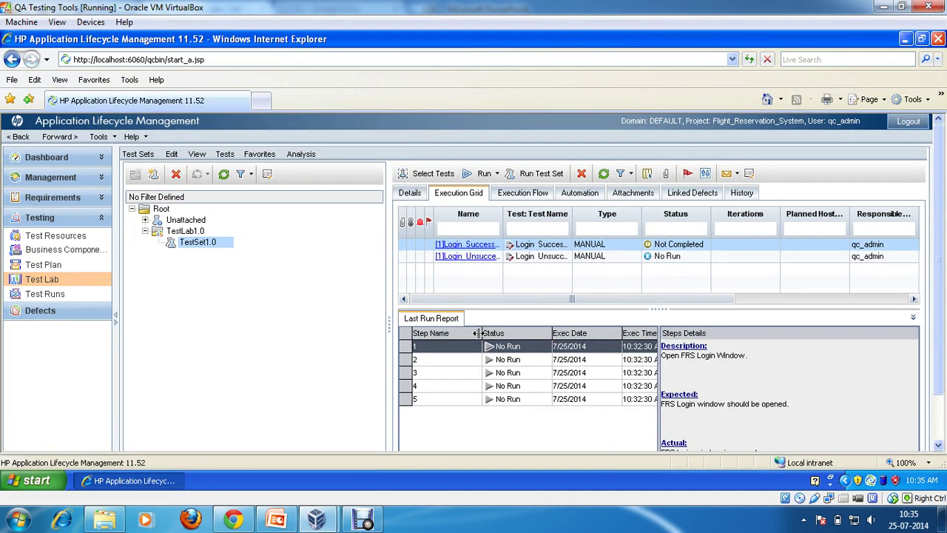
# Step: Narrow the Step Name, Status, Exec Date and Exec Time columns of the Last Run Report
pyautogui.moveTo(477, 333); pyautogui.dragTo(451, 335)
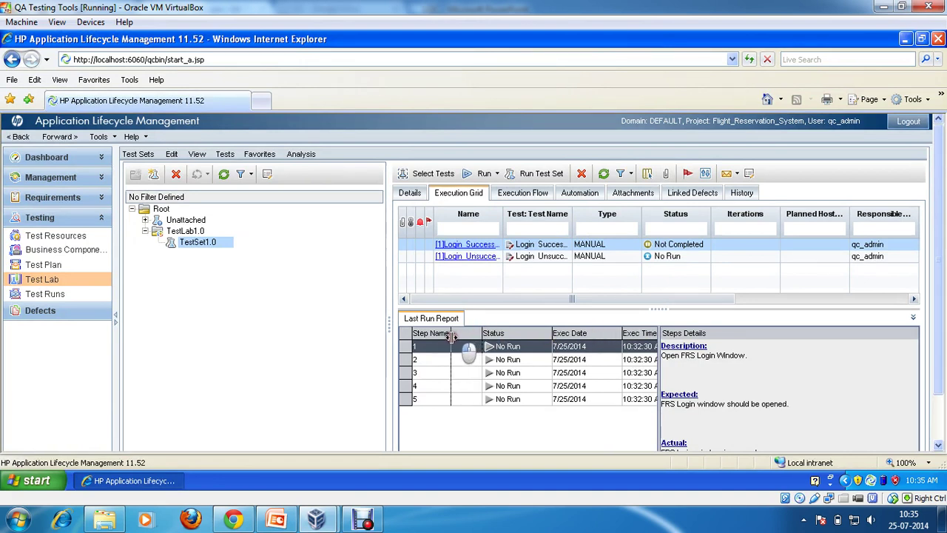
pyautogui.click(508, 353)
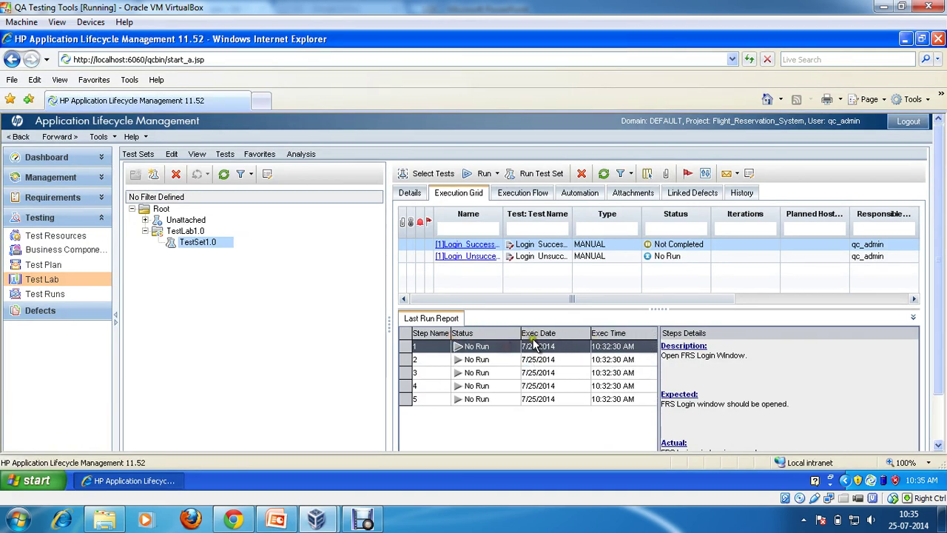
pyautogui.moveTo(521, 334); pyautogui.dragTo(495, 334)
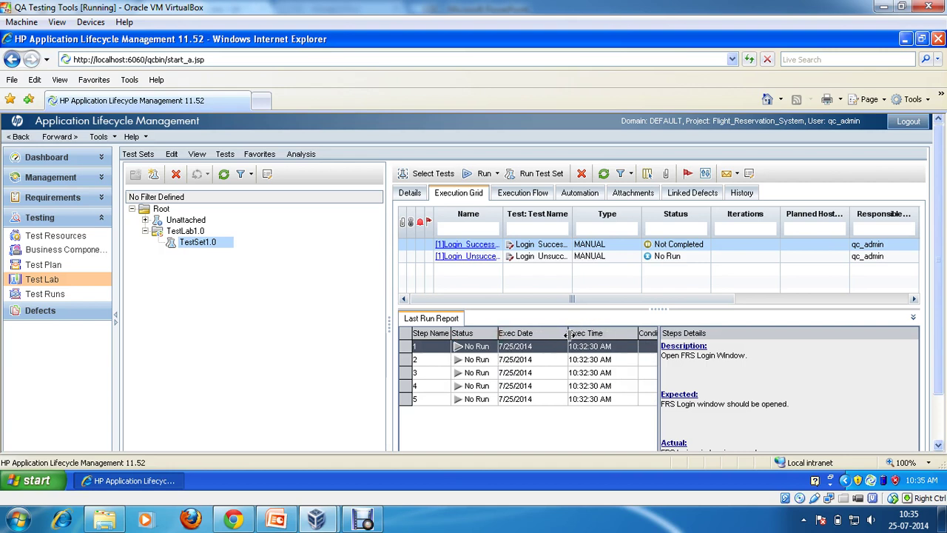
pyautogui.moveTo(568, 333); pyautogui.dragTo(540, 333)
pyautogui.moveTo(609, 334); pyautogui.dragTo(590, 333)
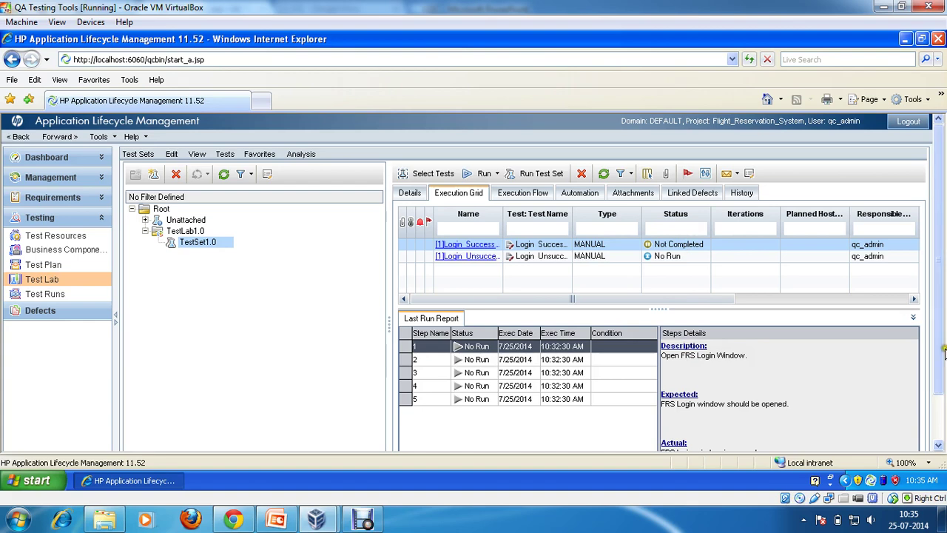
pyautogui.scroll(-2, 945, 352)
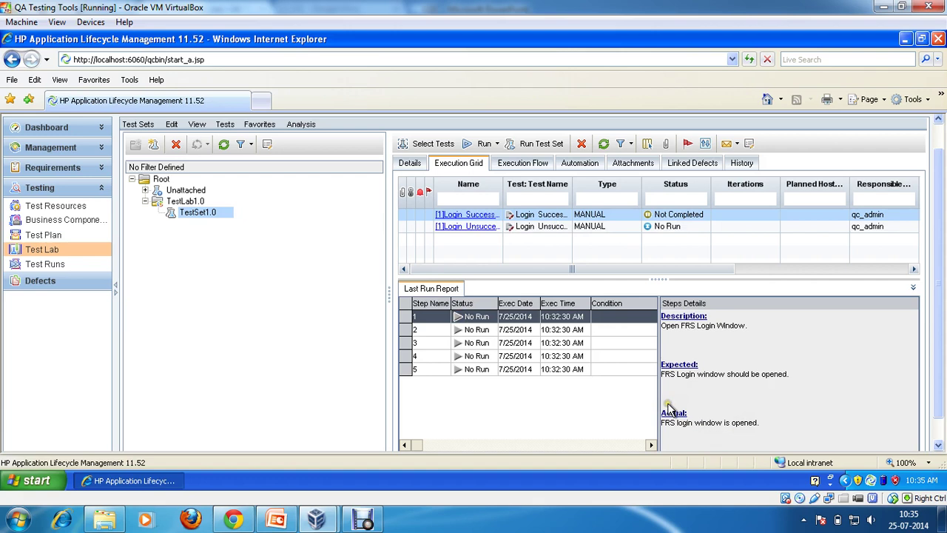
# Step: Review the recorded actual results for steps 2 through 5
pyautogui.click(502, 330)
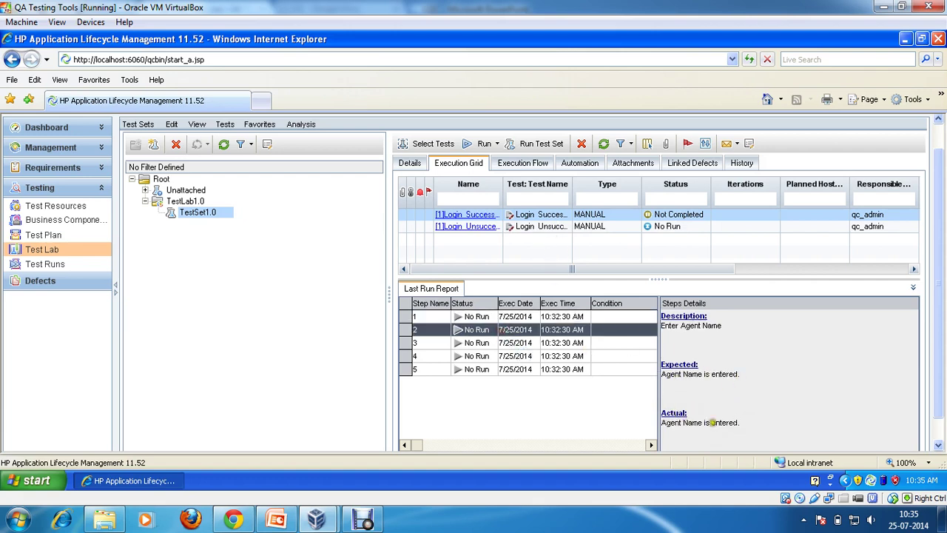
pyautogui.click(486, 343)
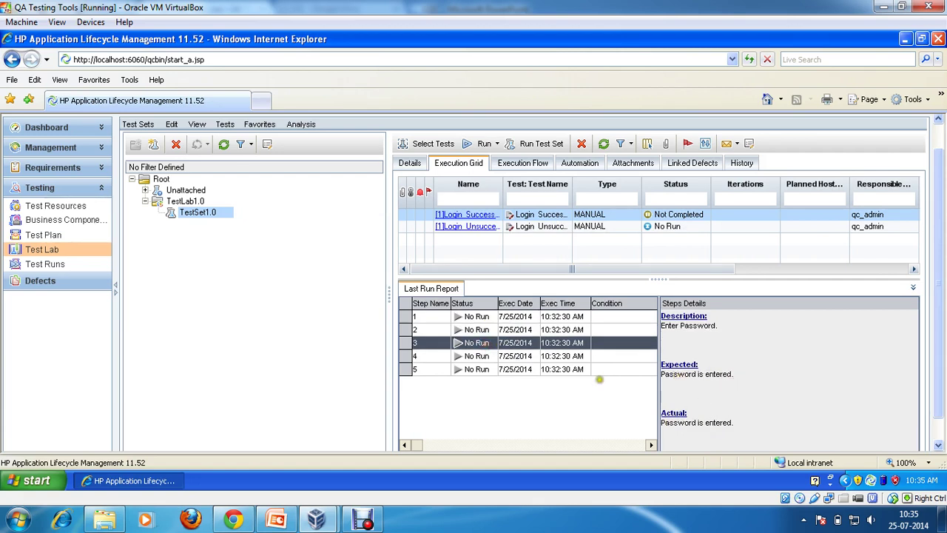
pyautogui.click(471, 353)
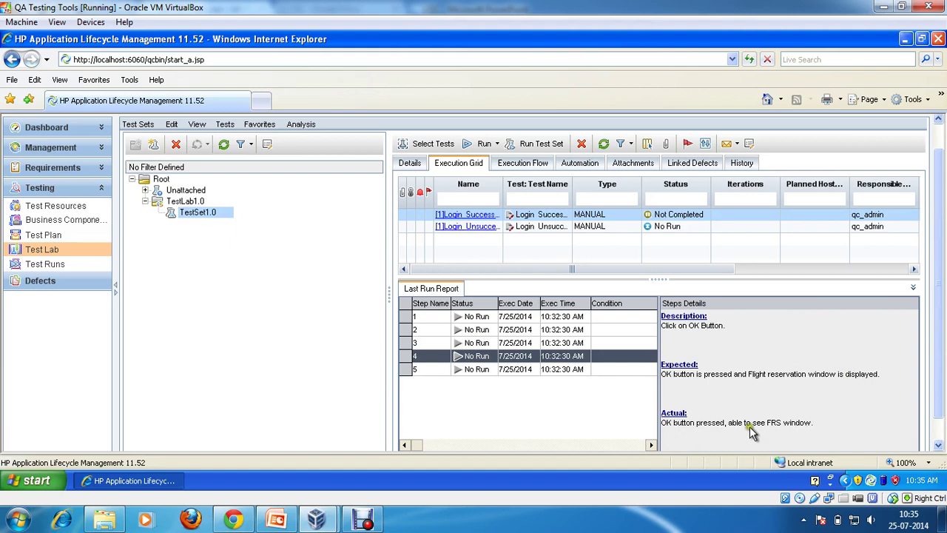
pyautogui.click(477, 370)
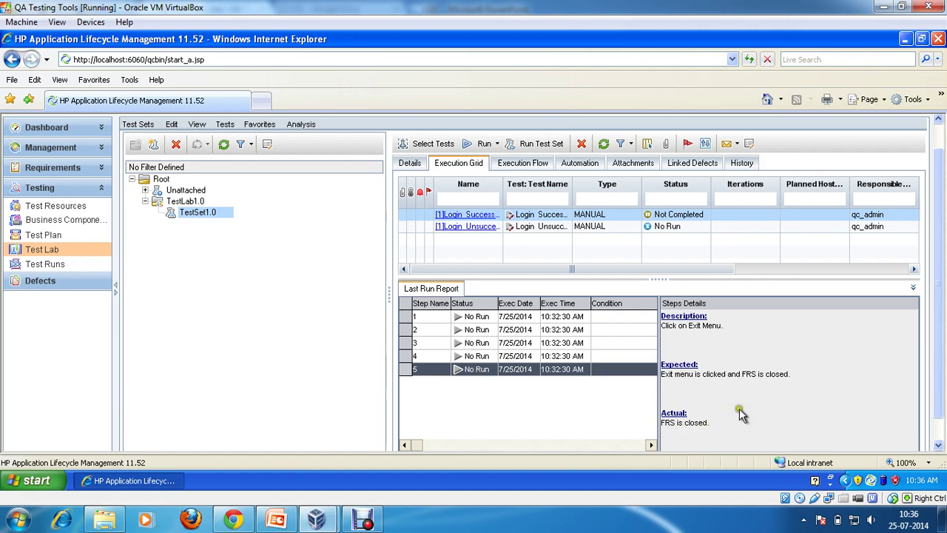
# Step: Set the successful-login test's status to Passed in the Execution Grid
pyautogui.click(679, 214)
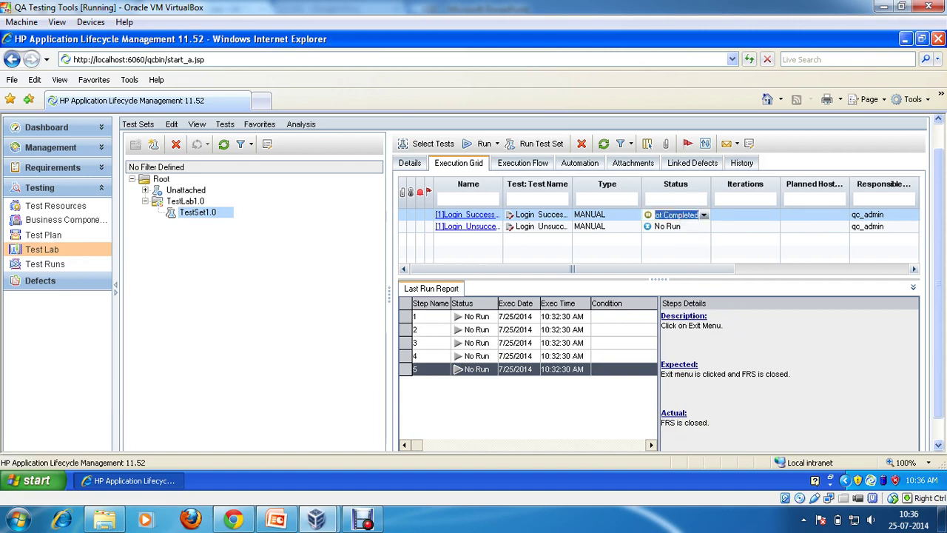
pyautogui.click(706, 214)
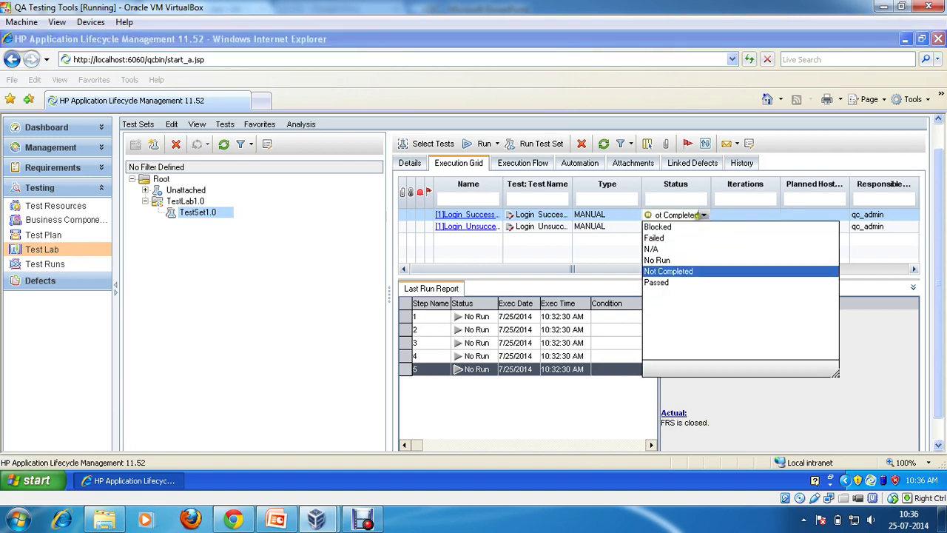
pyautogui.click(661, 283)
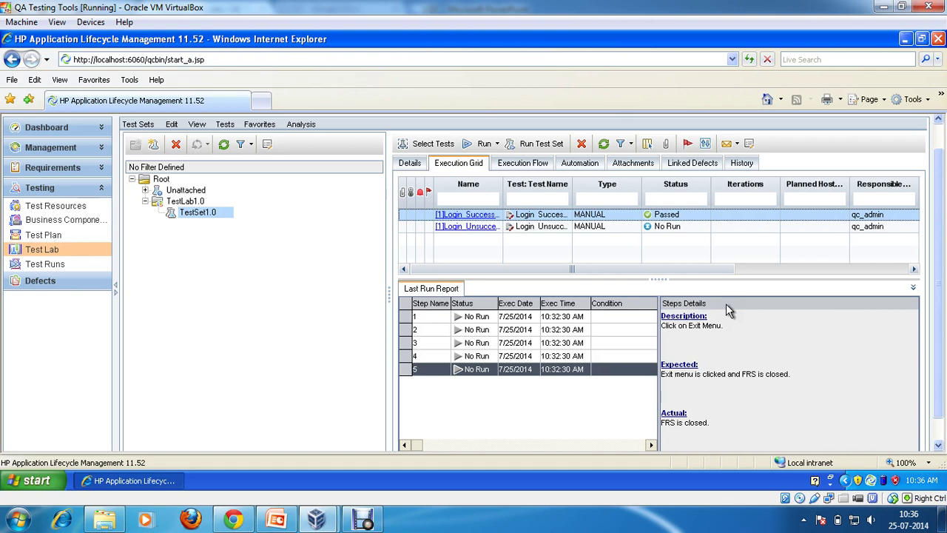
pyautogui.click(548, 526)
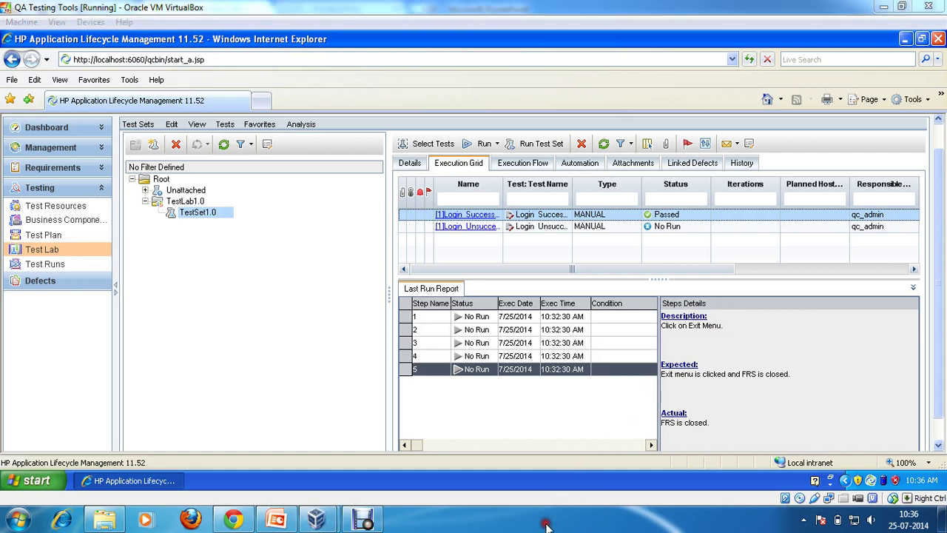